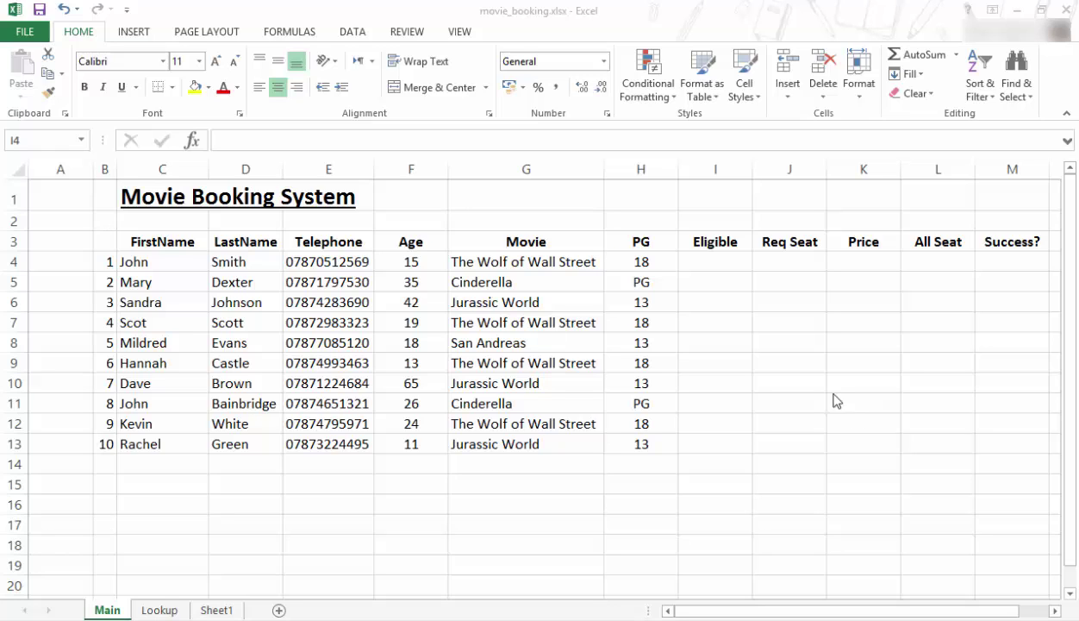
{"action": "left_click", "coordinate": [714, 258]}
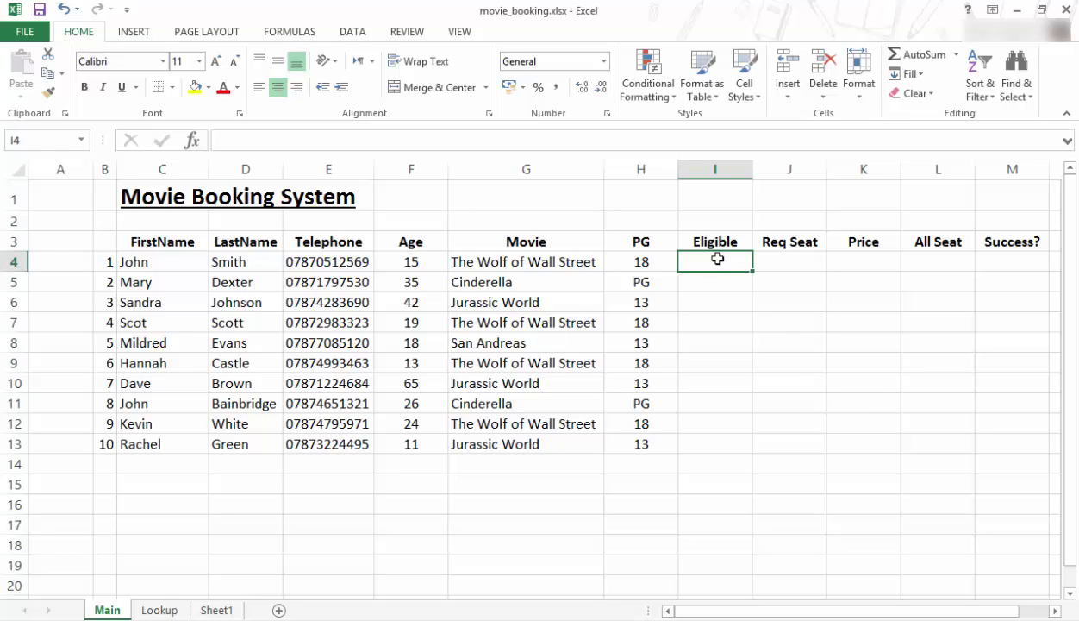
{"action": "left_click", "coordinate": [653, 267]}
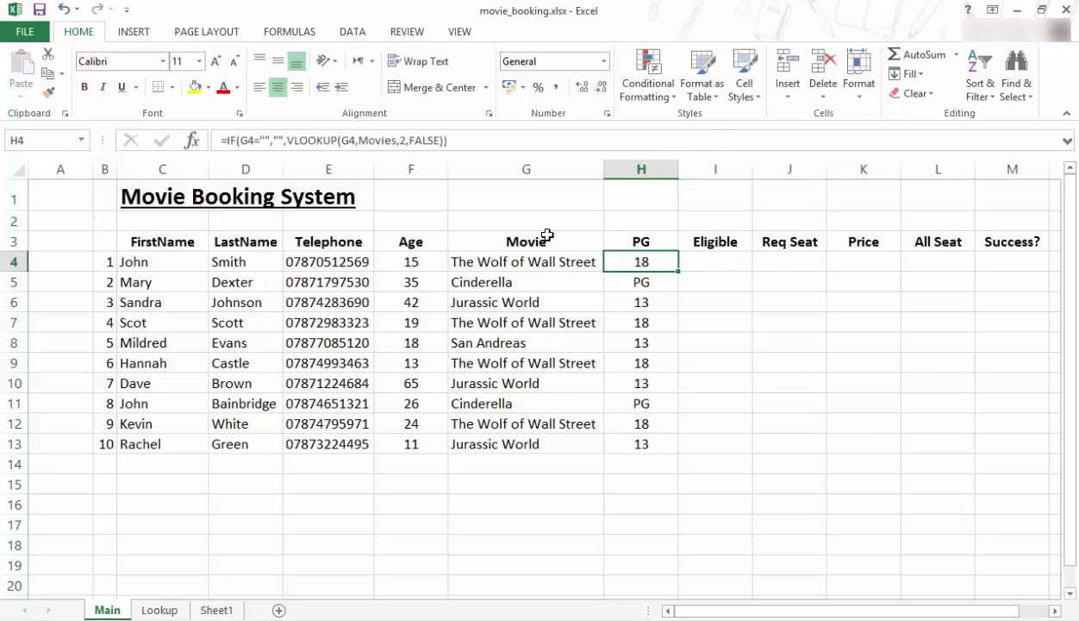
{"action": "left_click", "coordinate": [715, 262]}
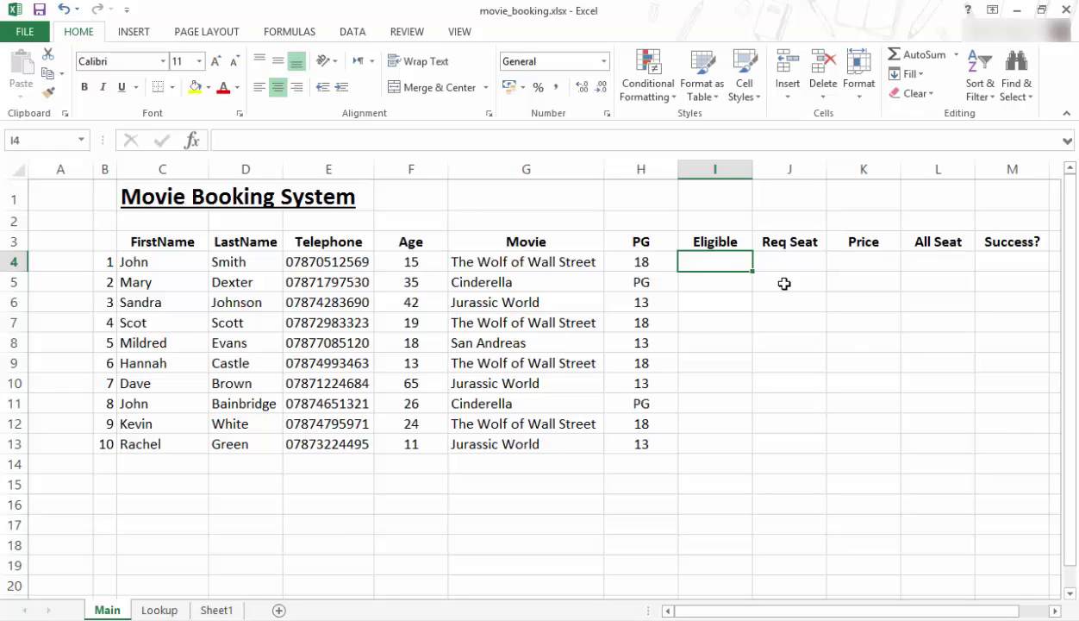
{"action": "left_click", "coordinate": [641, 280]}
{"action": "left_click", "coordinate": [650, 403]}
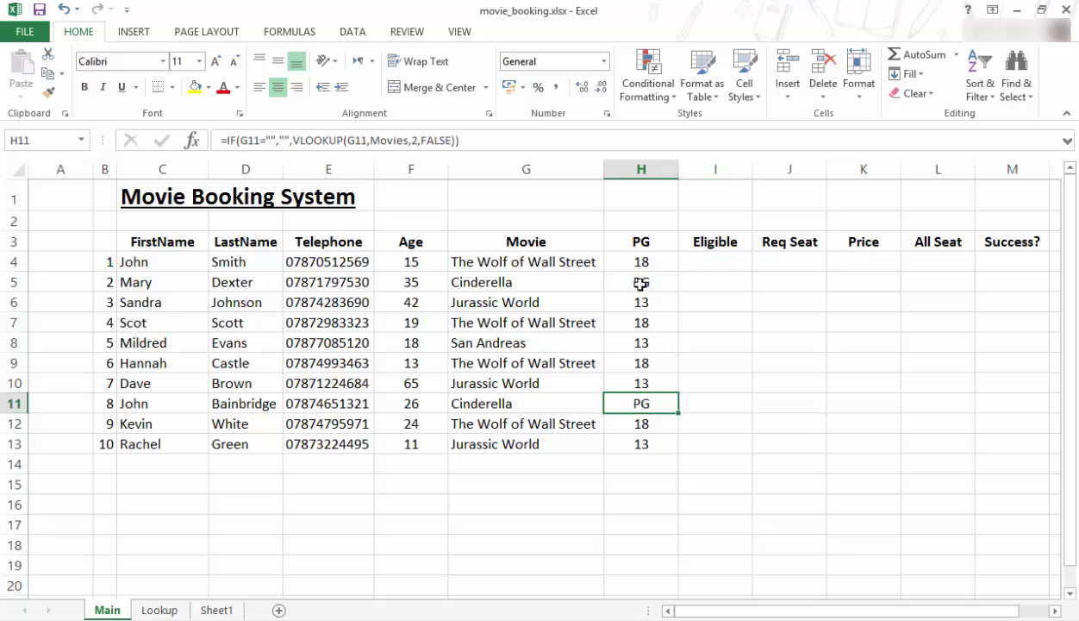
- Enter the formula =IF(H4<F4,"Yes","No") in I4 to compare the movie's PG rating with the customer's age
{"action": "left_click", "coordinate": [713, 257]}
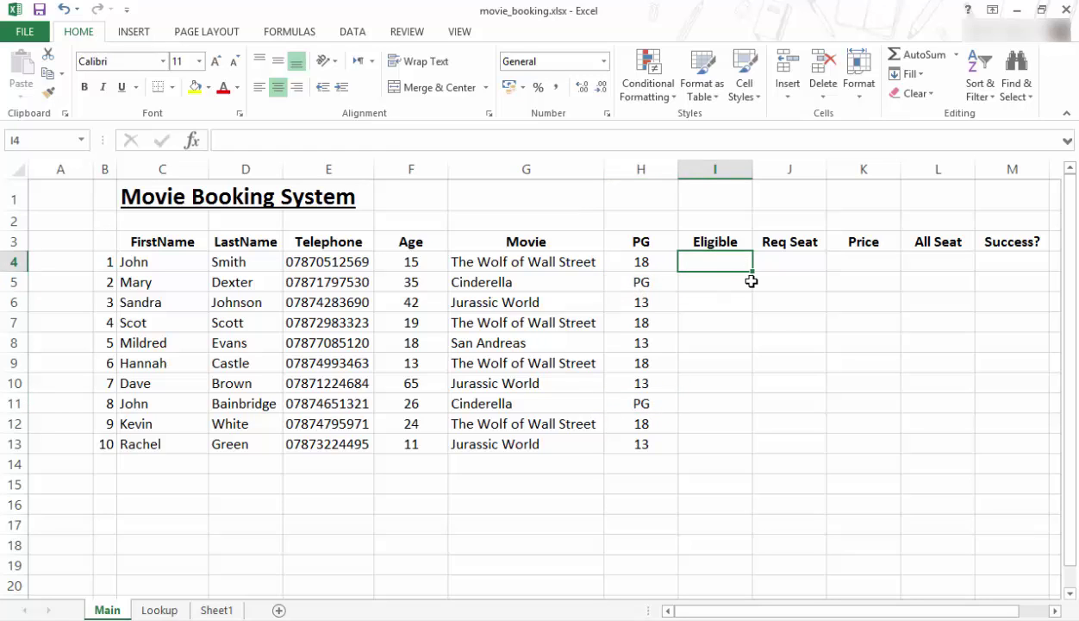
{"action": "type", "text": "=if("}
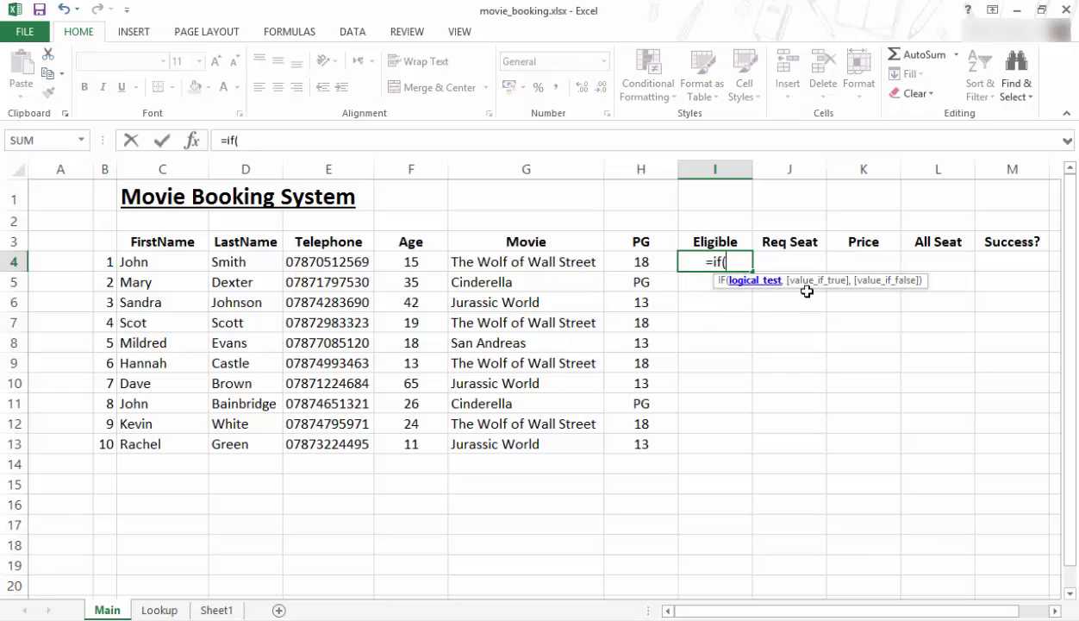
{"action": "left_click", "coordinate": [642, 263]}
{"action": "type", "text": "<"}
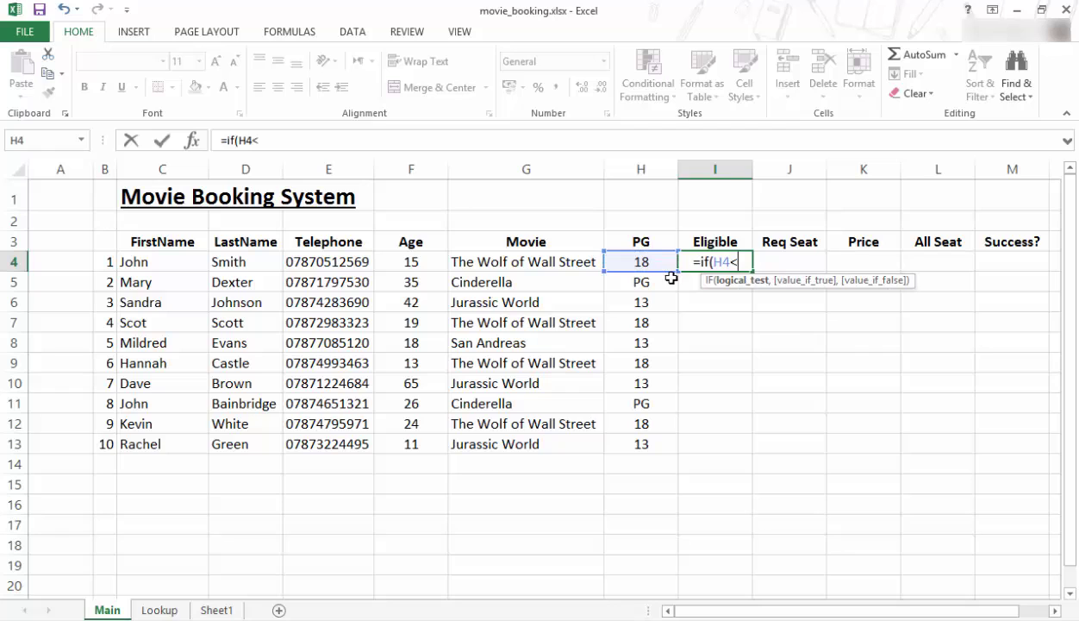
{"action": "left_click", "coordinate": [430, 262]}
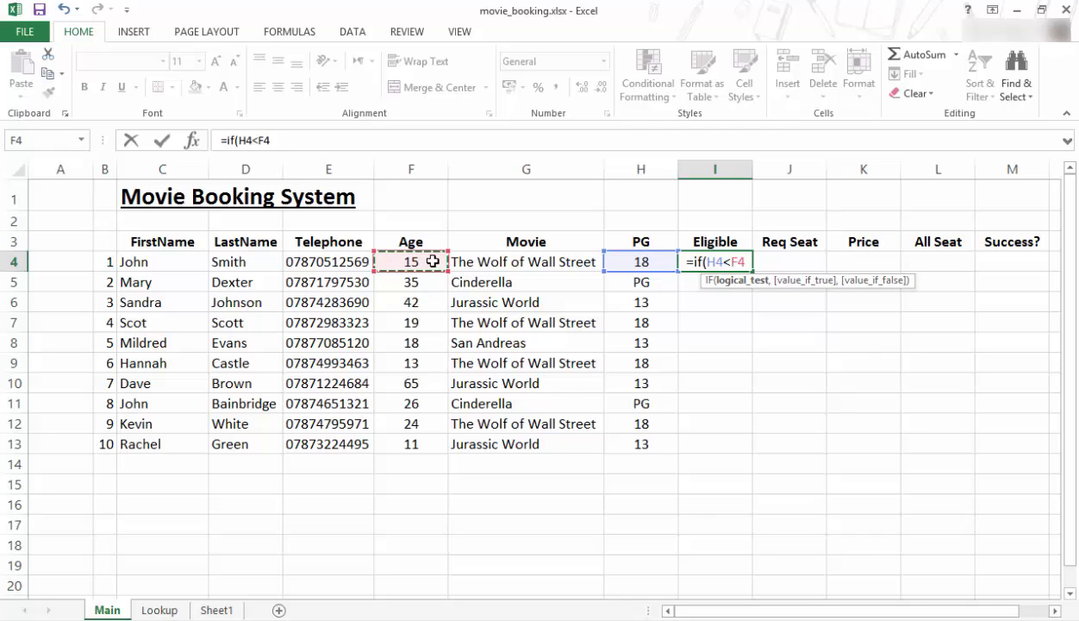
{"action": "type", "text": ","}
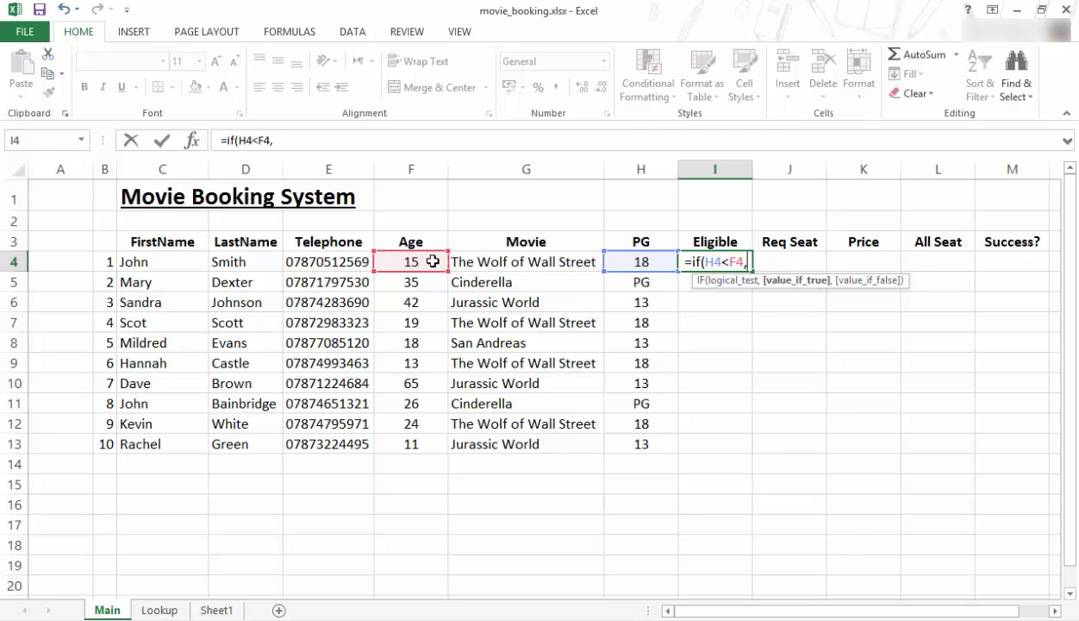
{"action": "type", "text": "\"Yes\""}
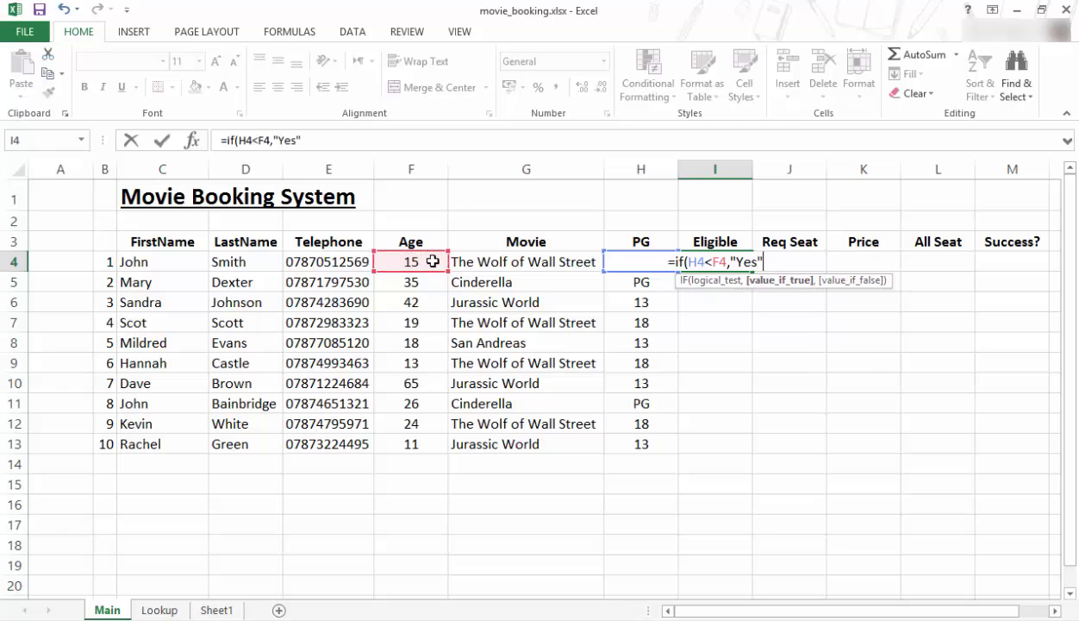
{"action": "type", "text": ","}
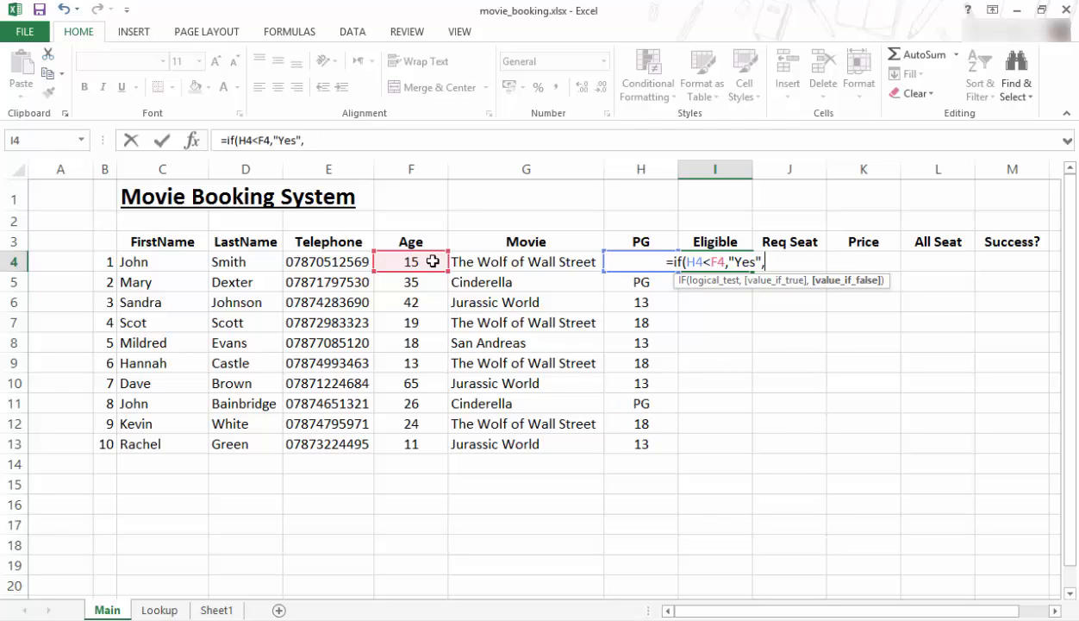
{"action": "type", "text": "\"No\""}
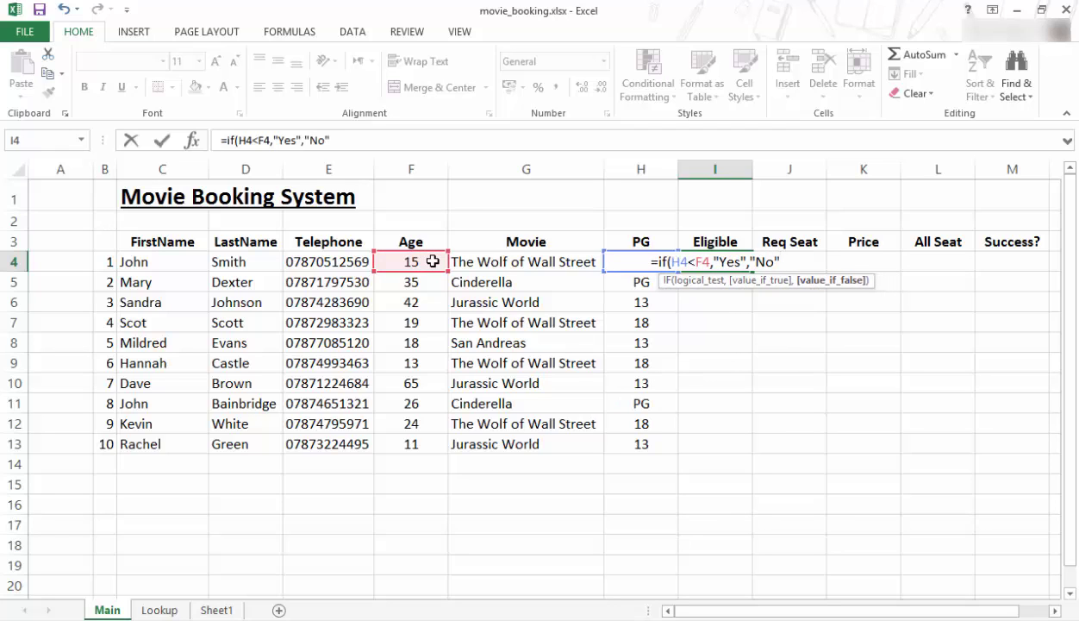
{"action": "type", "text": ")"}
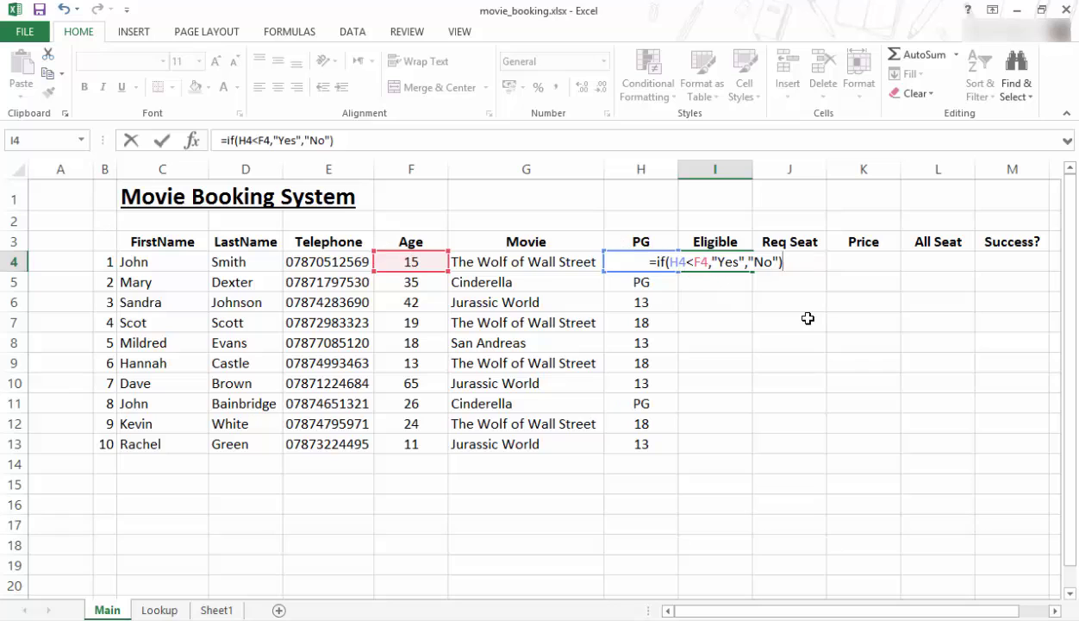
{"action": "key", "text": "Return"}
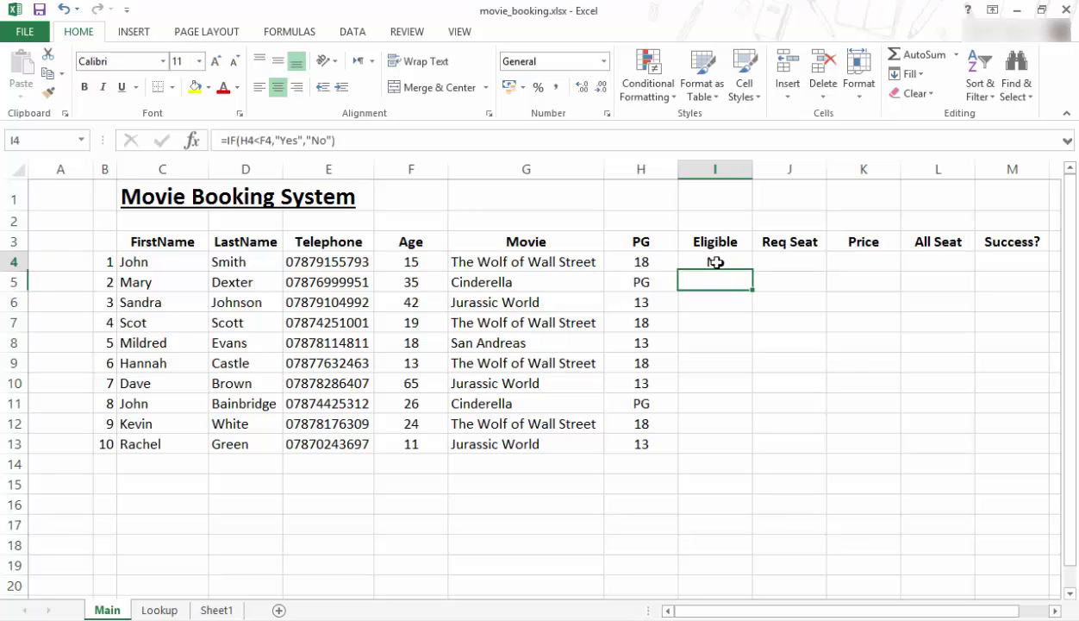
- Copy the Eligible formula from I4 down through row 13, leaving I14 empty
{"action": "left_click", "coordinate": [716, 262]}
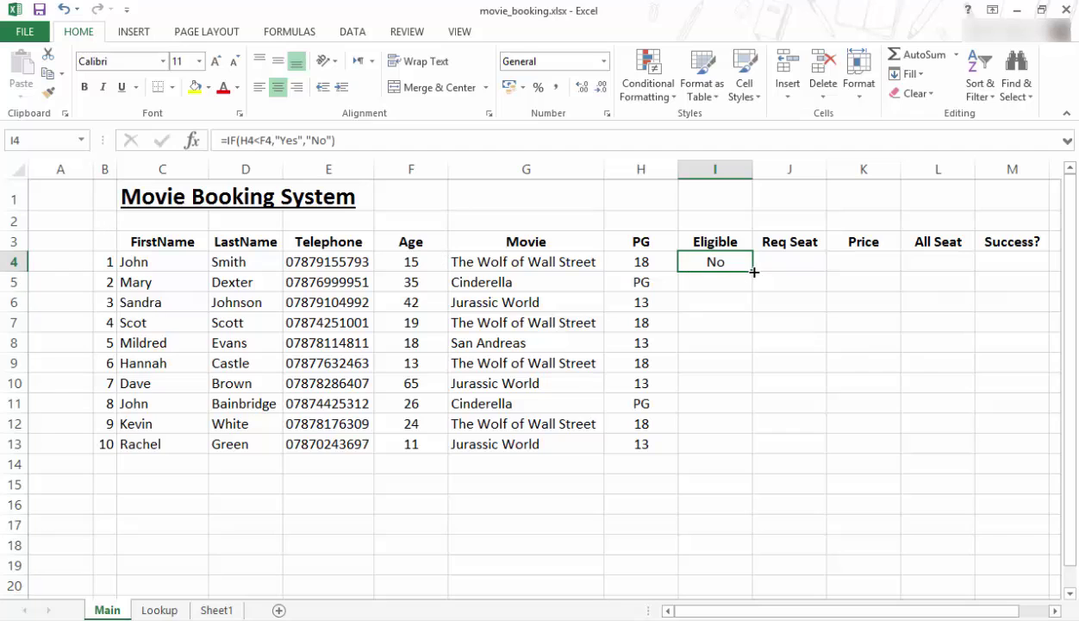
{"action": "left_click_drag", "start_coordinate": [754, 271], "coordinate": [749, 469]}
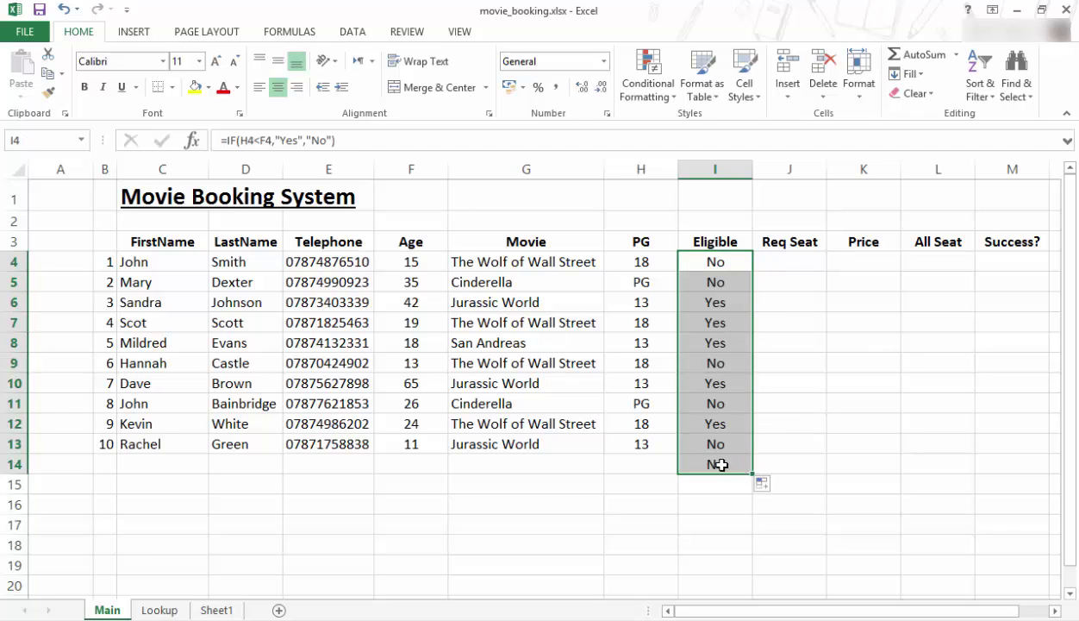
{"action": "left_click", "coordinate": [720, 465]}
{"action": "key", "text": "Delete"}
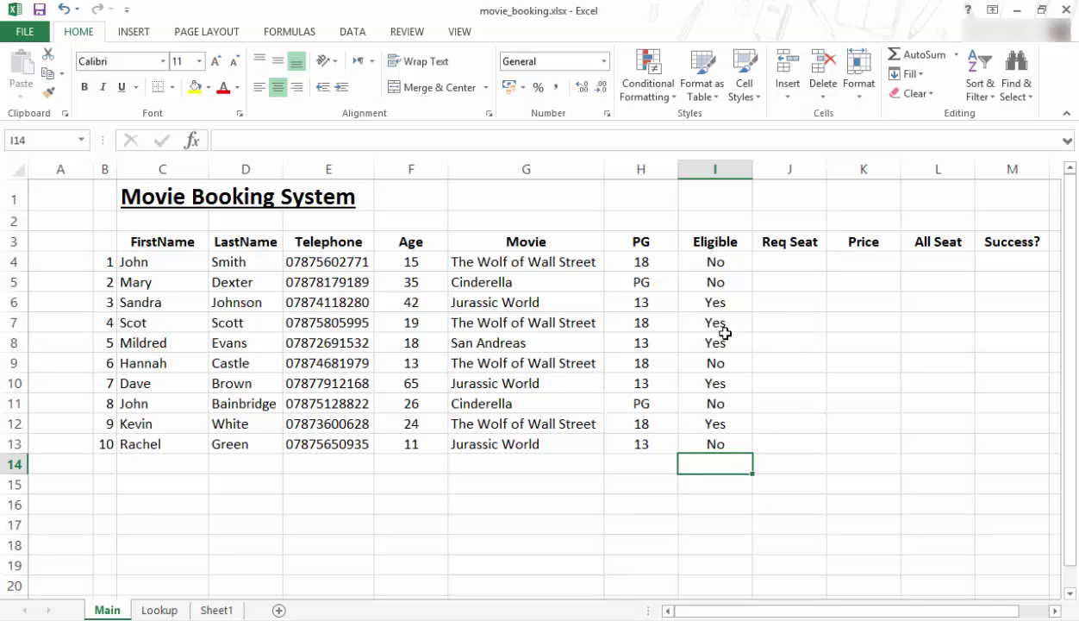
- Check the Eligible results against age for the two PG-rated Cinderella bookings in rows 5 and 11
{"action": "left_click", "coordinate": [715, 282]}
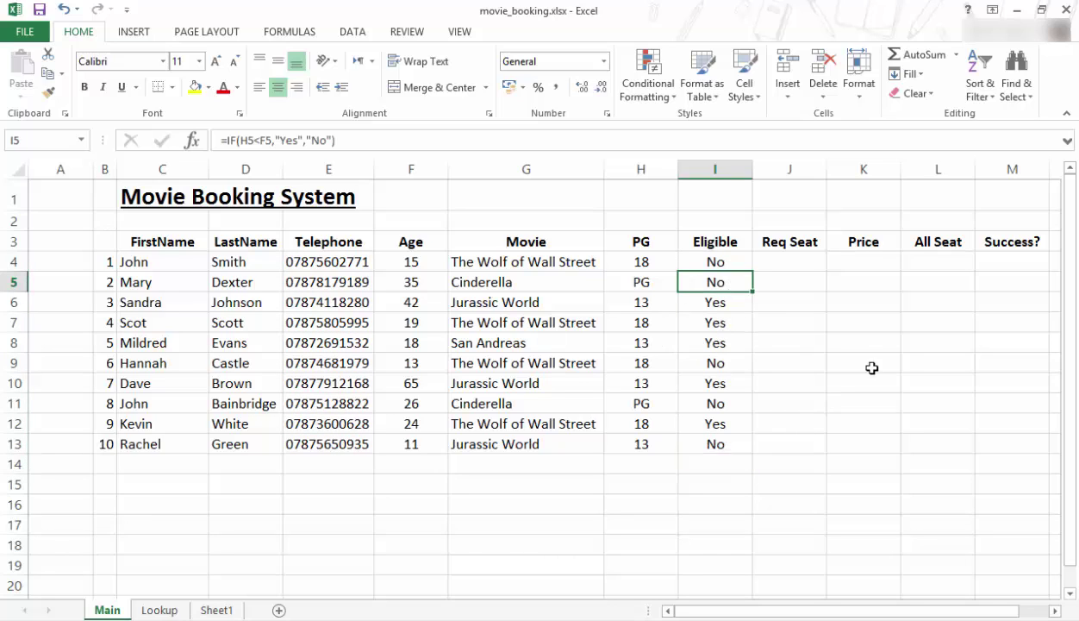
{"action": "left_click", "coordinate": [427, 284]}
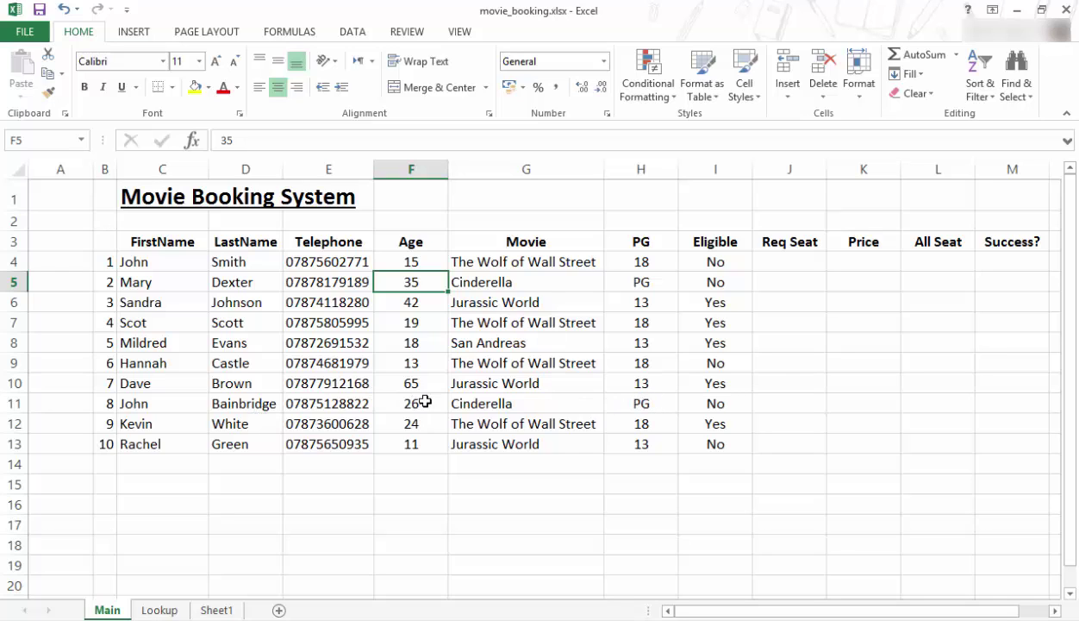
{"action": "left_click", "coordinate": [689, 400]}
{"action": "left_click", "coordinate": [699, 278]}
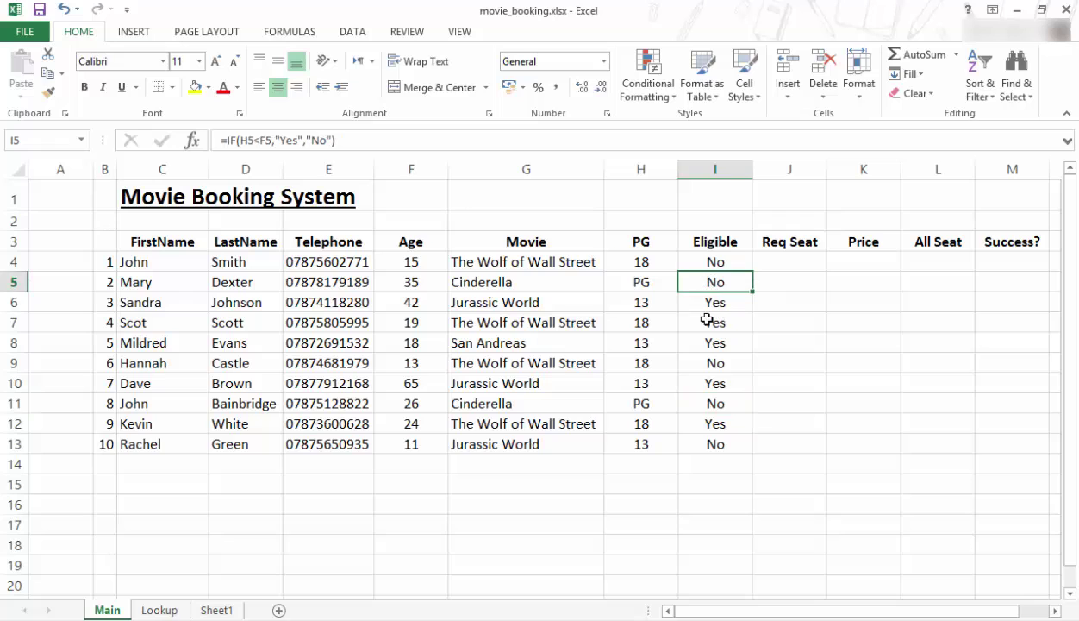
{"action": "left_click", "coordinate": [698, 396]}
- Clear the Eligible formulas from I4:I13
{"action": "left_click", "coordinate": [692, 265]}
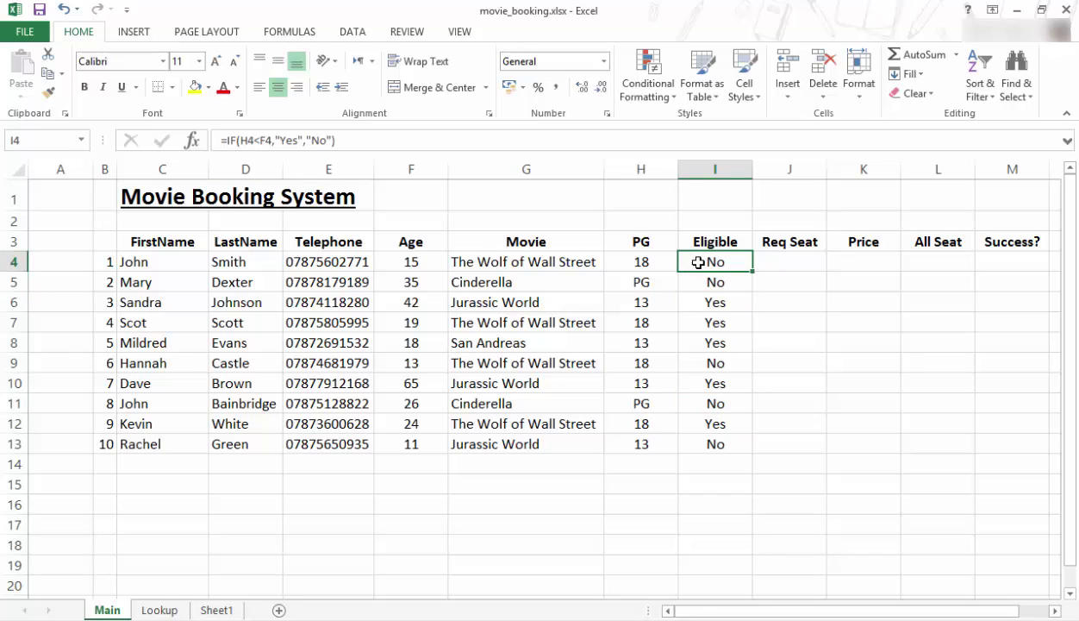
{"action": "left_click_drag", "start_coordinate": [698, 262], "coordinate": [708, 444]}
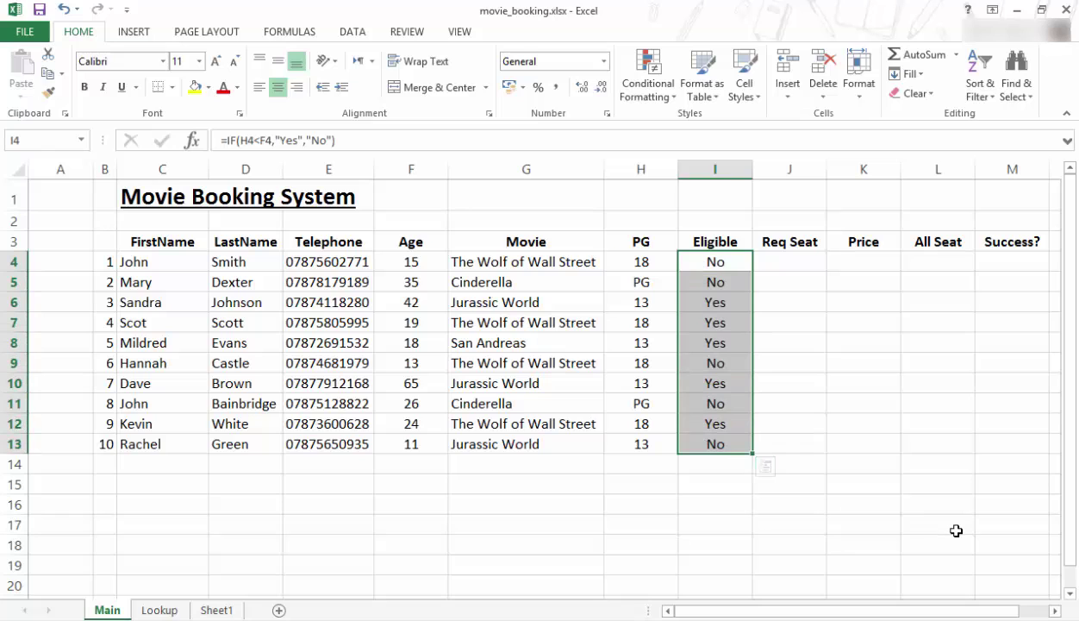
{"action": "key", "text": "Delete"}
{"action": "key", "text": "shift+Up"}
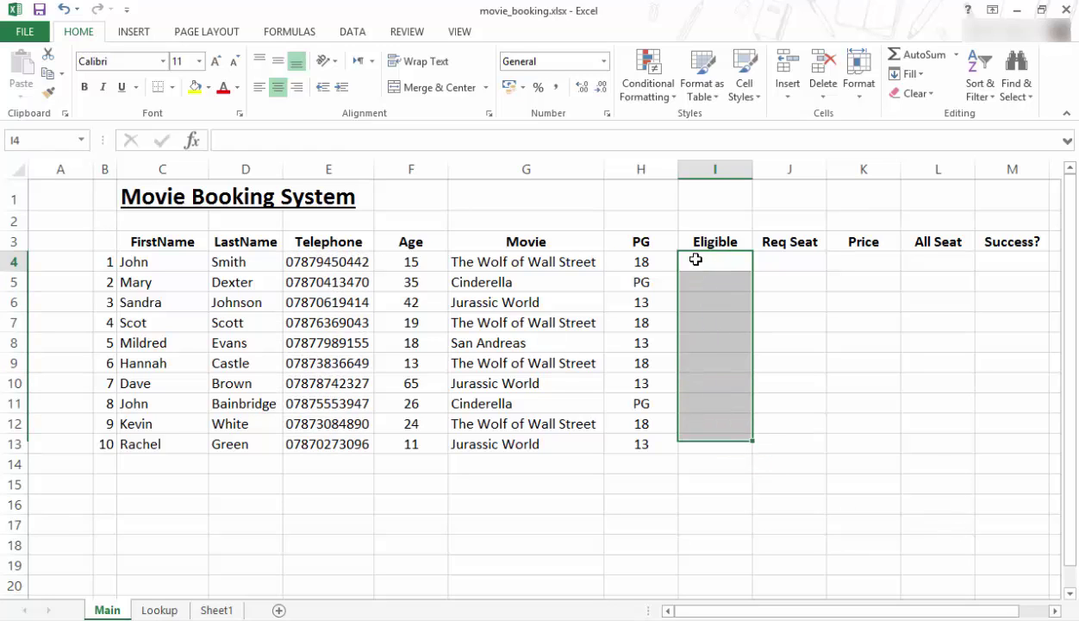
- Begin an IF formula in I4 with the logical test OR(H4<F4,H4="PG")
{"action": "left_click", "coordinate": [695, 260]}
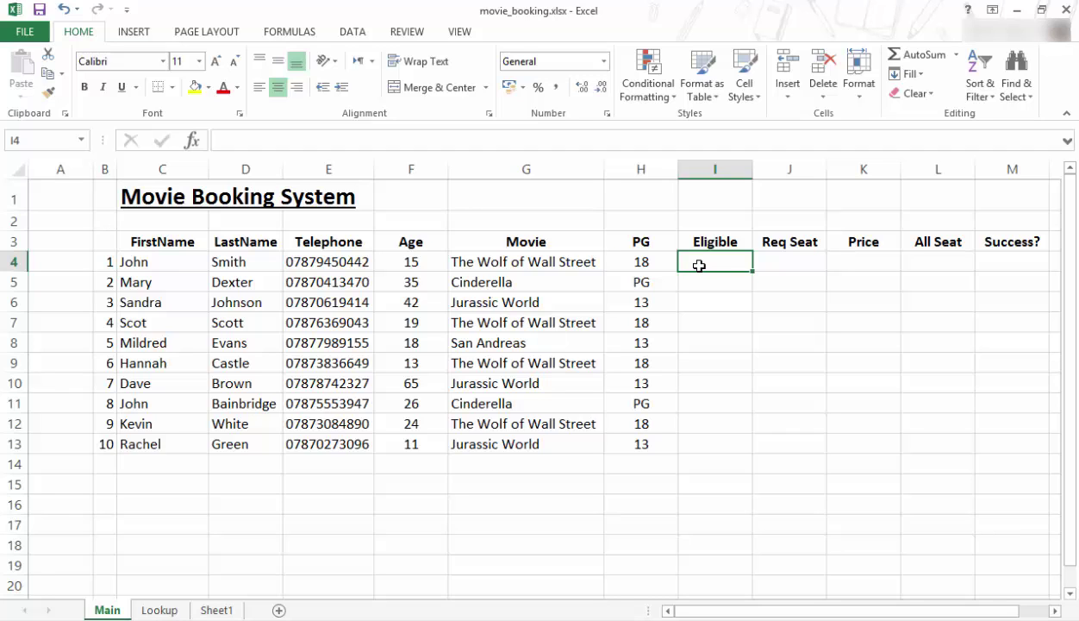
{"action": "type", "text": "="}
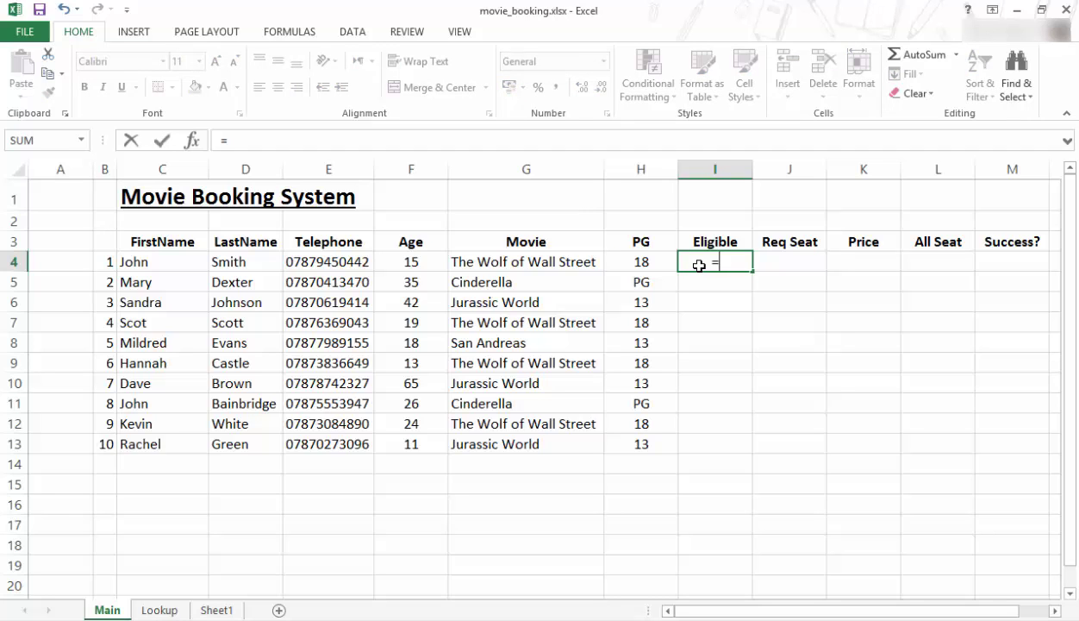
{"action": "type", "text": "if("}
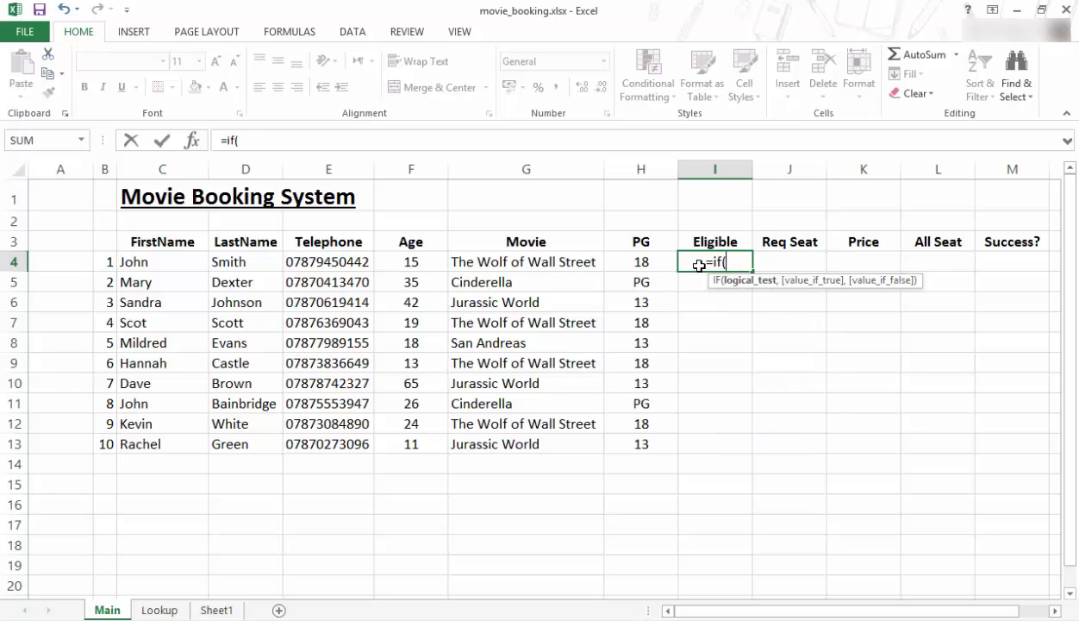
{"action": "type", "text": "OR"}
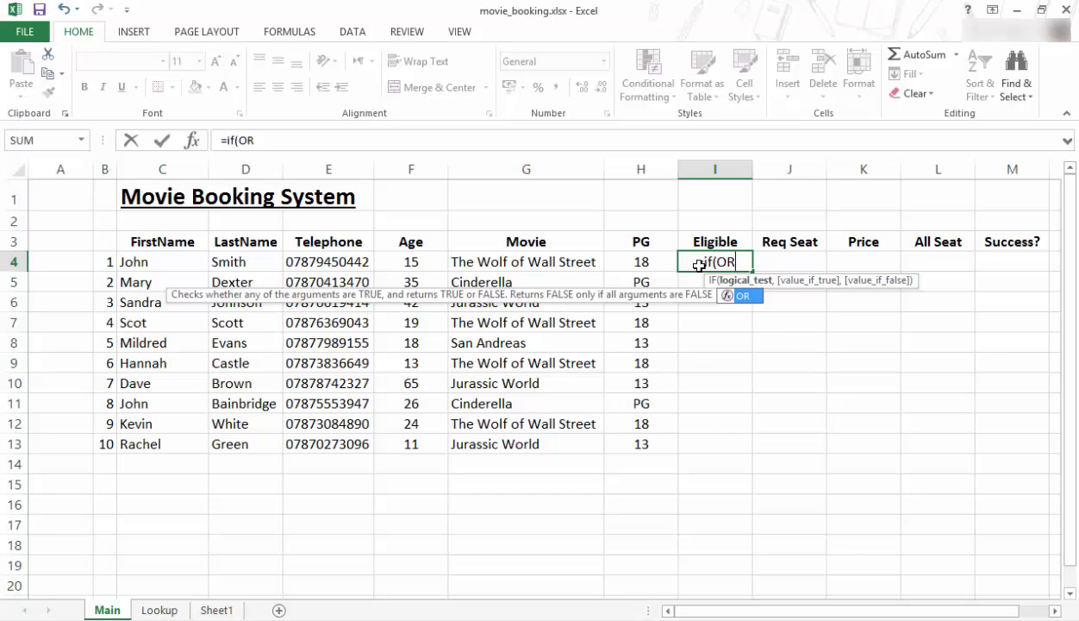
{"action": "type", "text": "("}
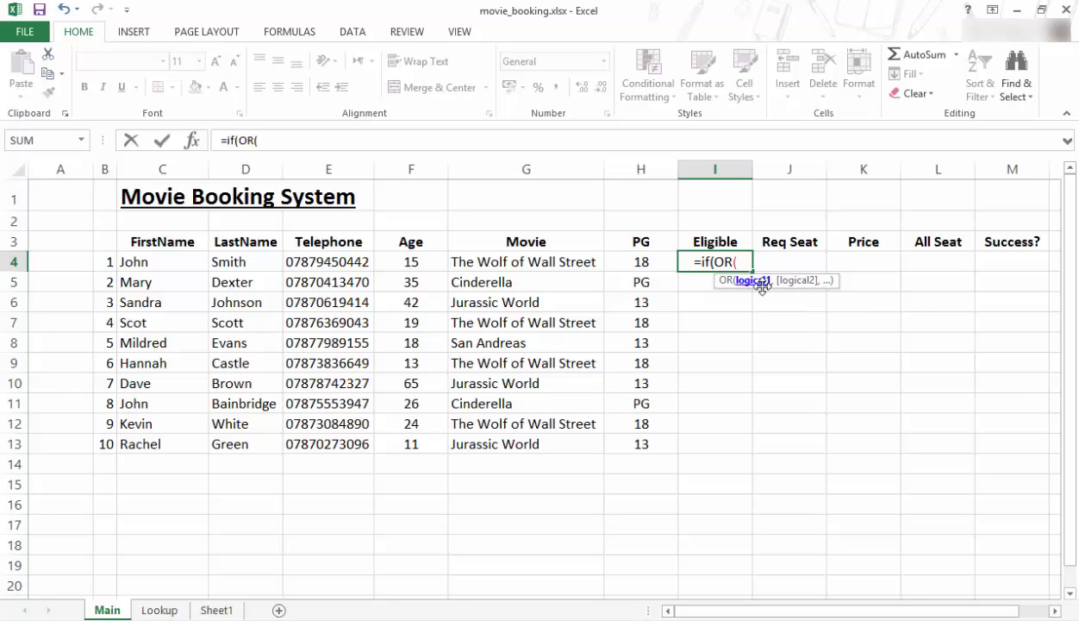
{"action": "left_click", "coordinate": [640, 262]}
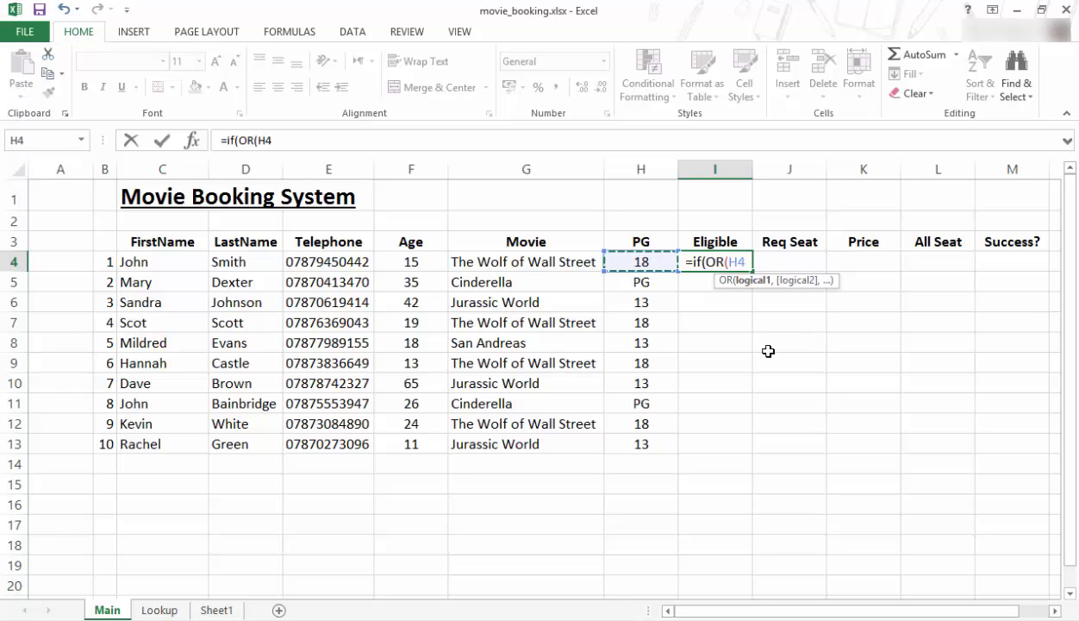
{"action": "type", "text": "<"}
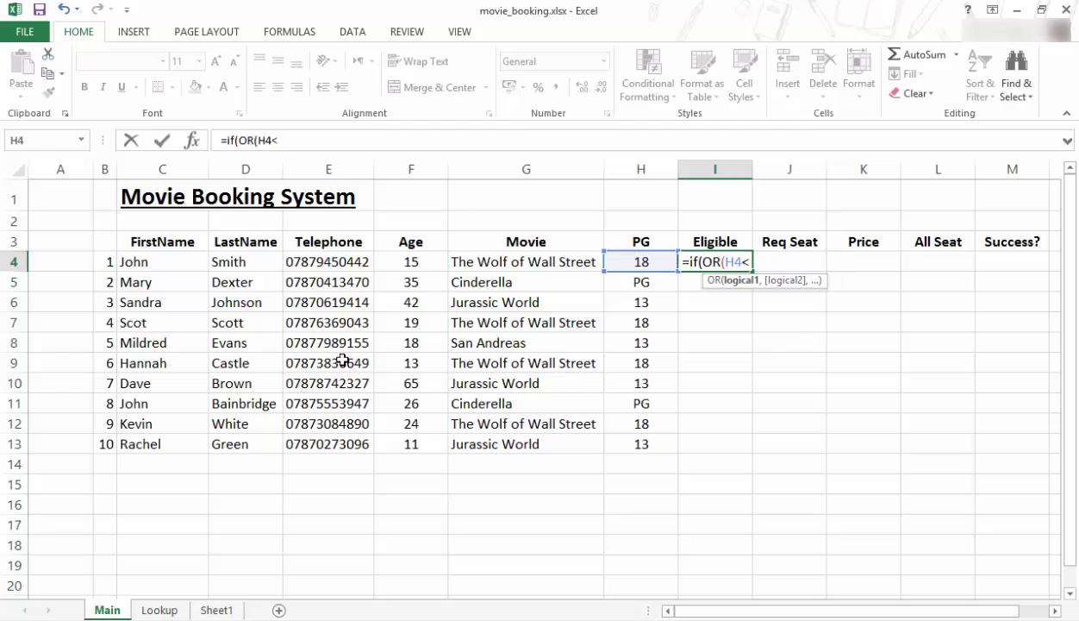
{"action": "left_click", "coordinate": [409, 261]}
{"action": "type", "text": ","}
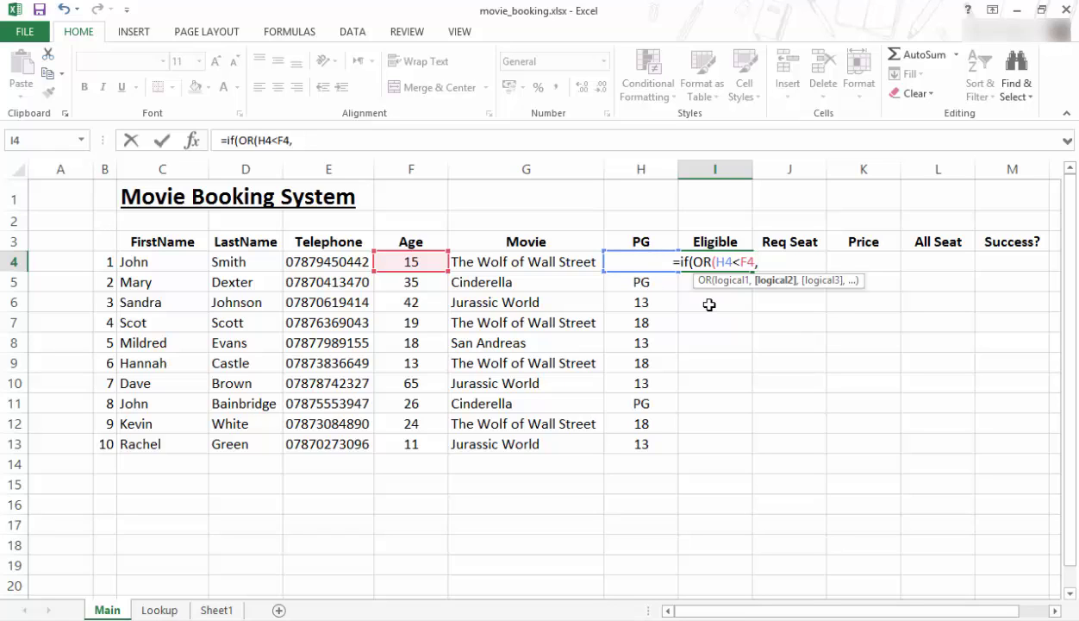
{"action": "type", "text": "H4"}
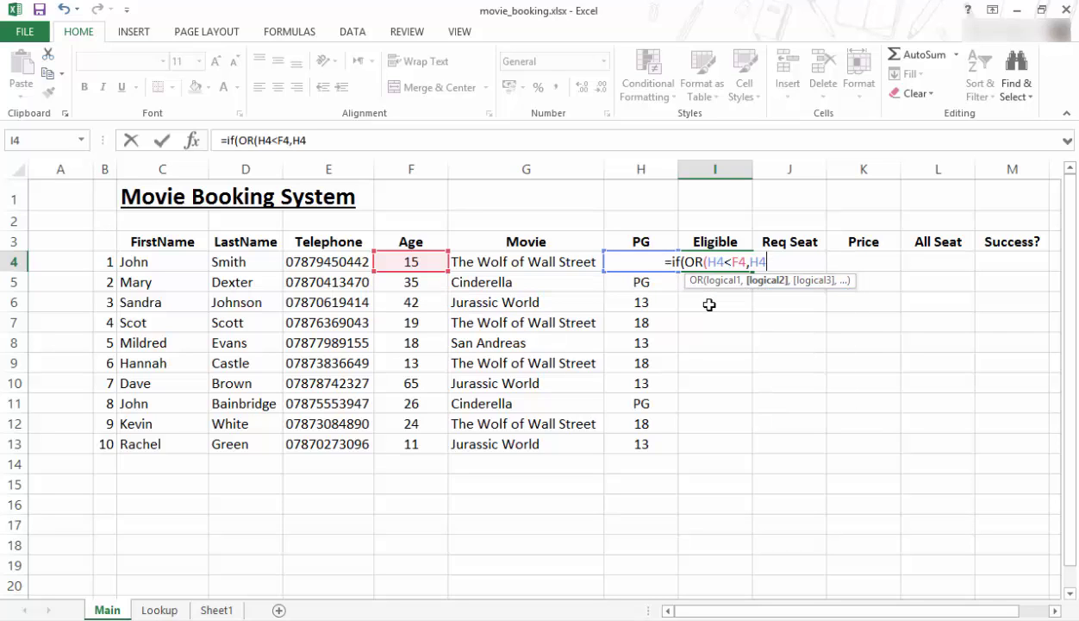
{"action": "type", "text": "=\"P"}
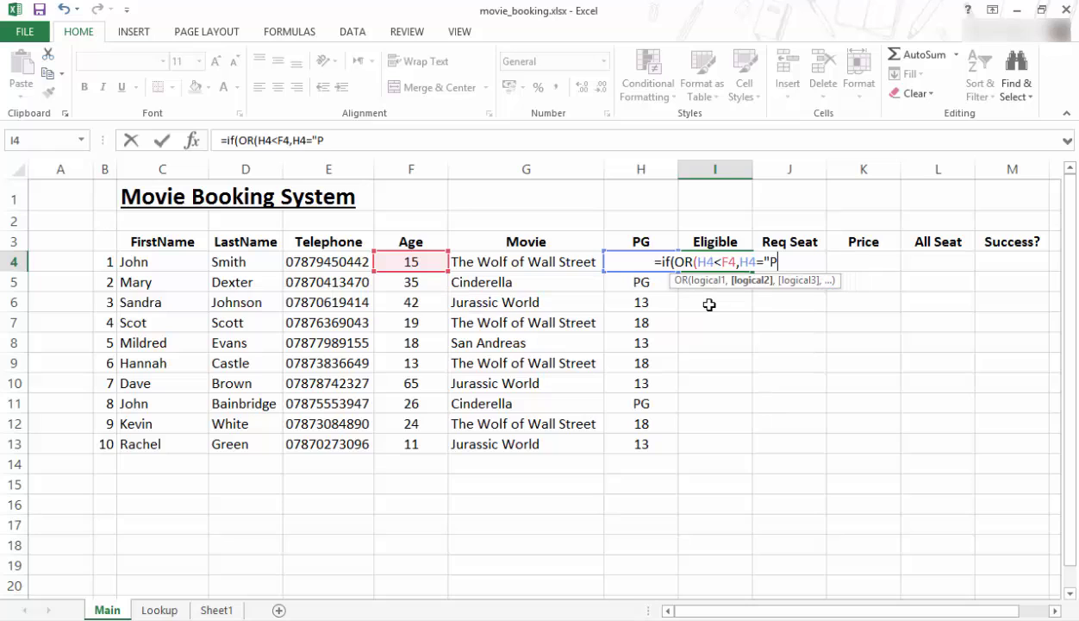
{"action": "type", "text": "G\""}
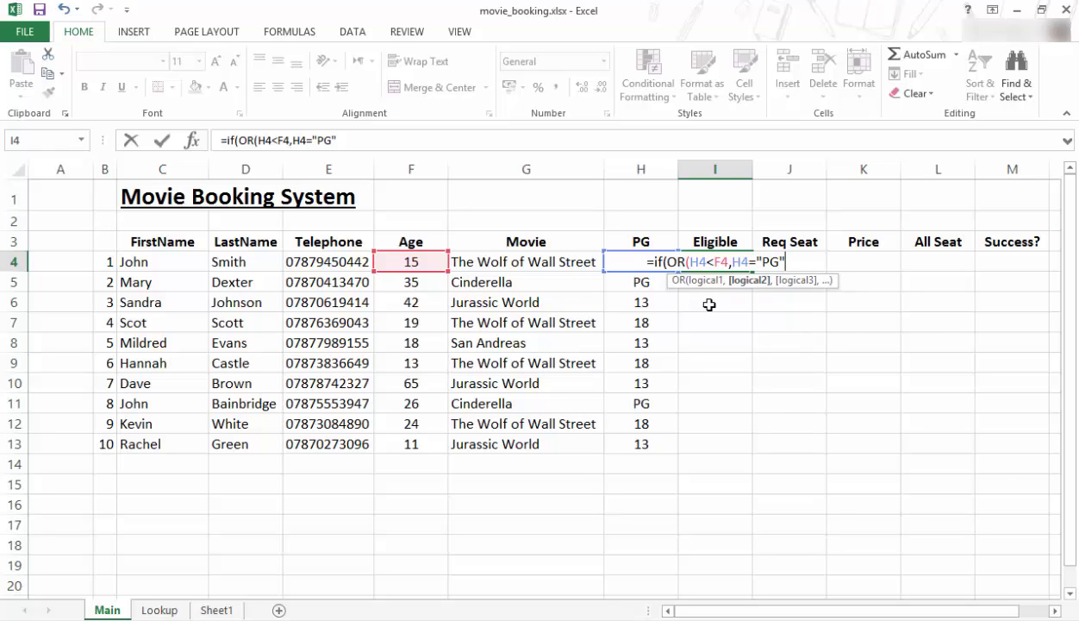
{"action": "type", "text": ")"}
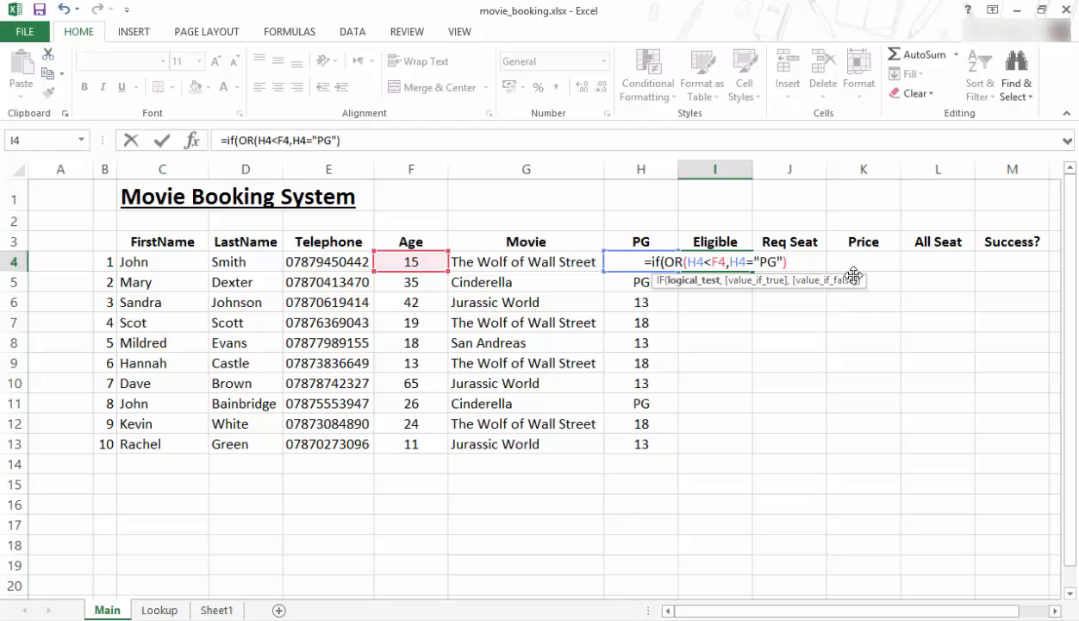
- Complete the I4 formula with "Yes" as the true value and "No" as the false value
{"action": "type", "text": ","}
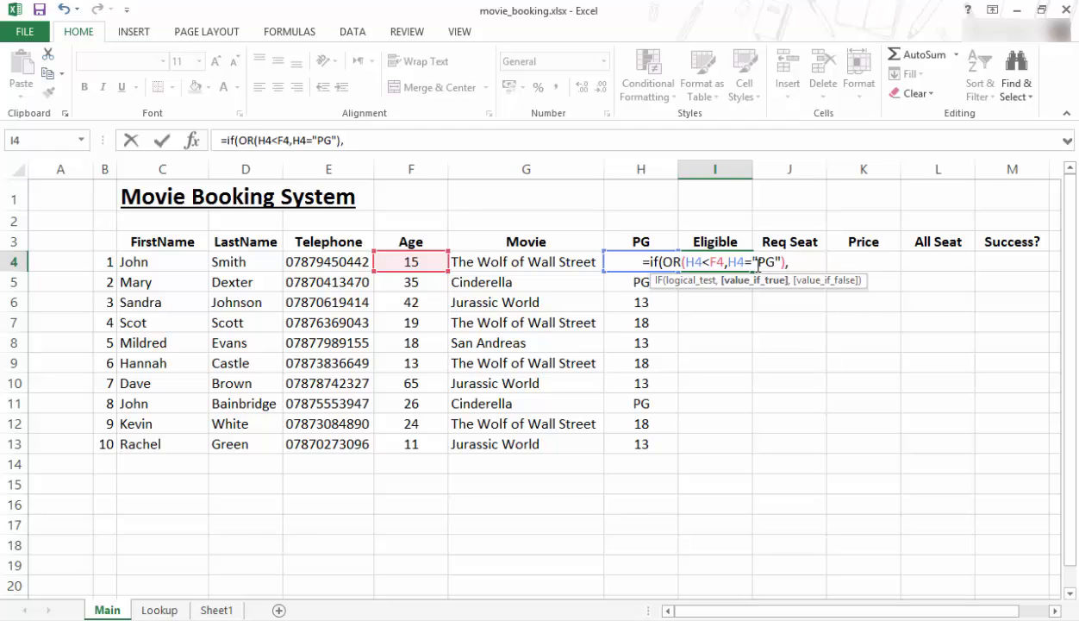
{"action": "type", "text": "\"Yes\""}
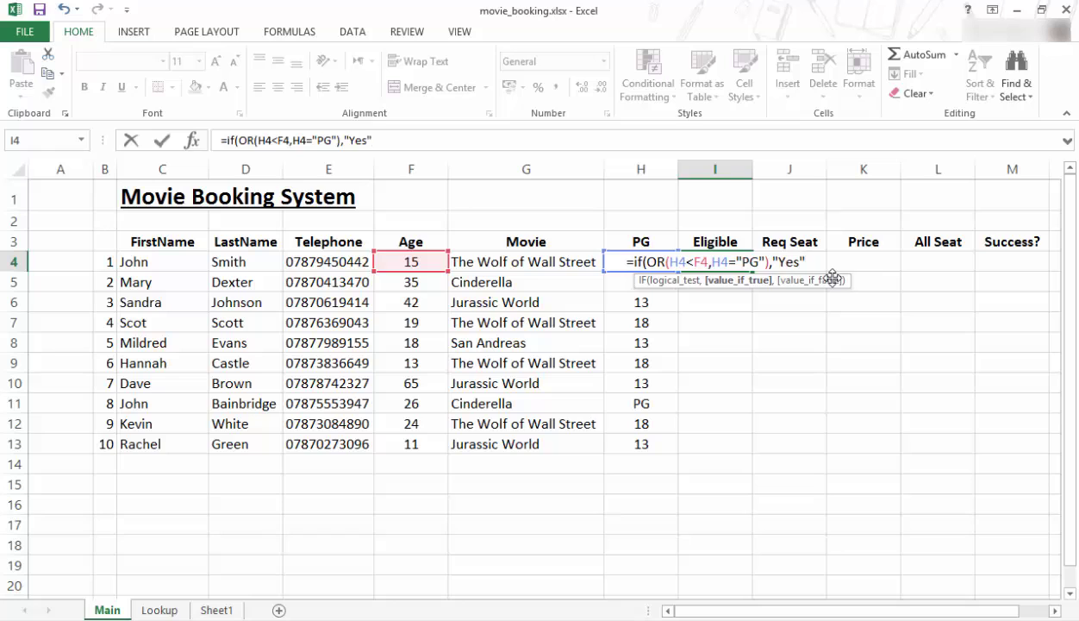
{"action": "type", "text": ","}
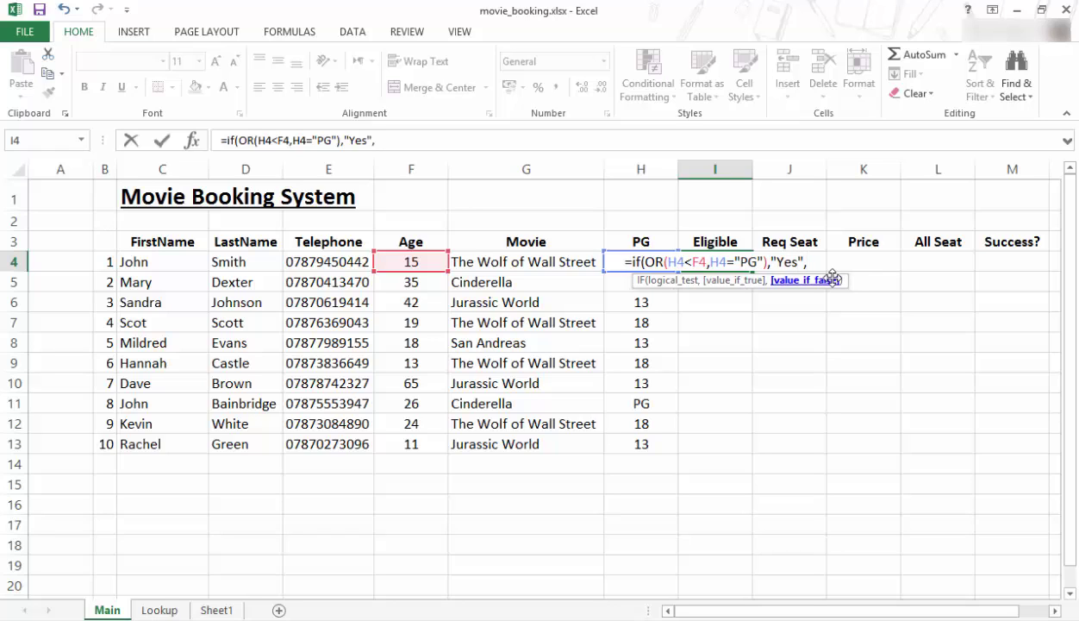
{"action": "type", "text": "\"No\""}
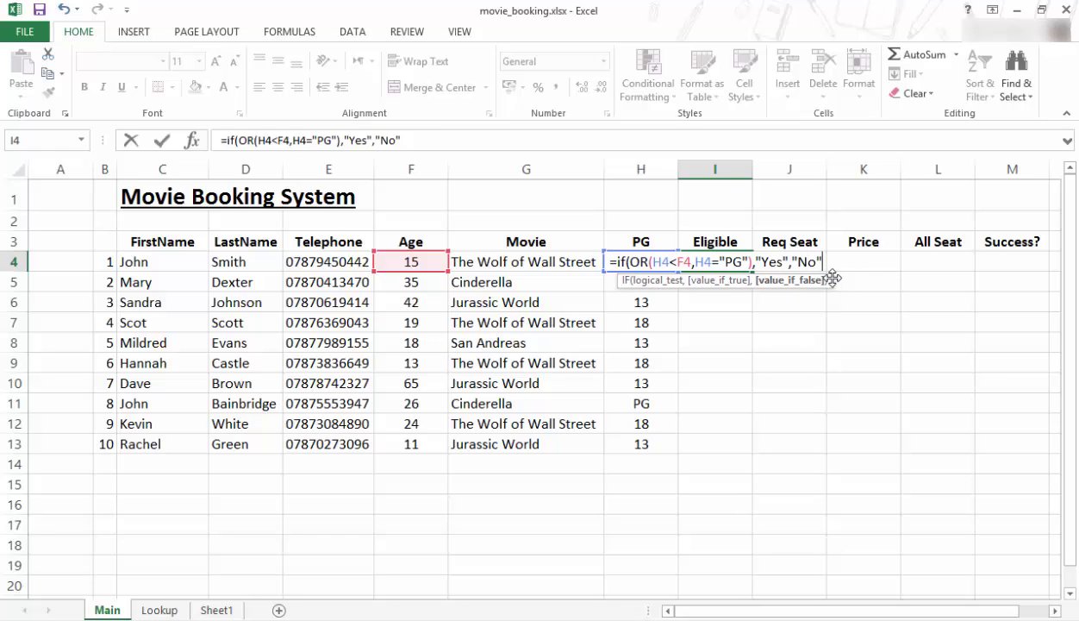
{"action": "type", "text": ")"}
{"action": "key", "text": "Return"}
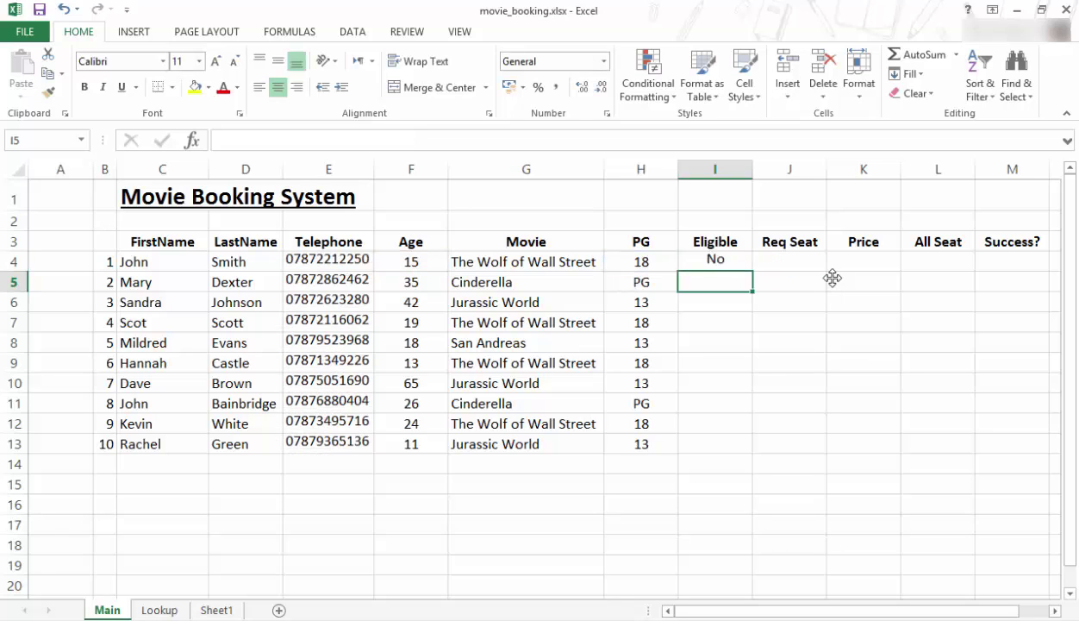
- Review the two OR conditions, H4<F4 and H4="PG", in the I4 formula
{"action": "left_click", "coordinate": [707, 260]}
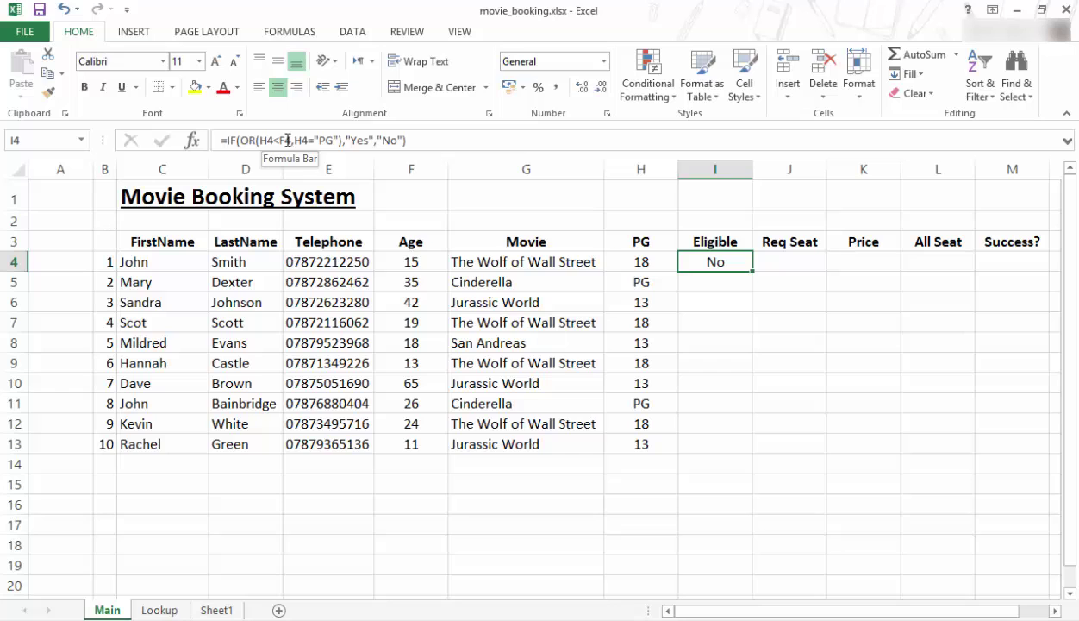
{"action": "left_click_drag", "start_coordinate": [288, 140], "coordinate": [260, 139]}
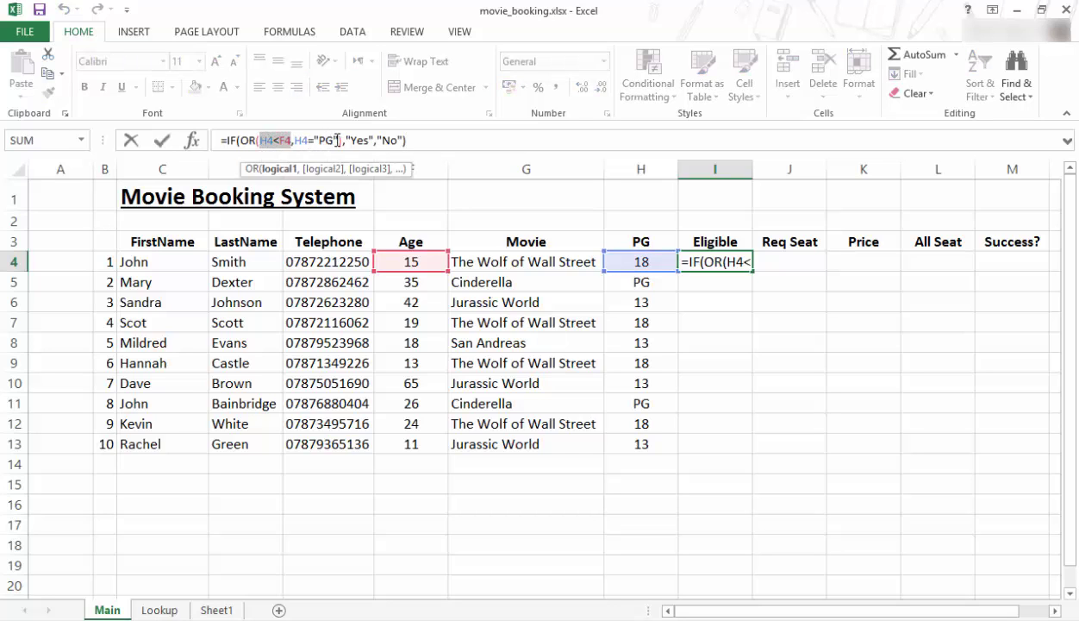
{"action": "left_click_drag", "start_coordinate": [337, 141], "coordinate": [298, 141]}
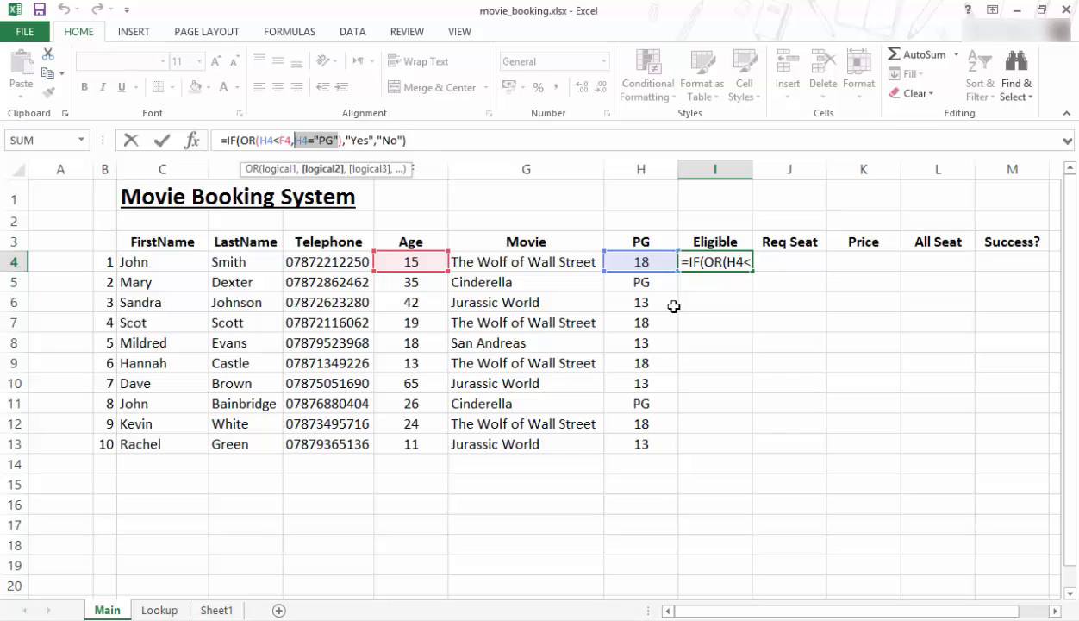
{"action": "key", "text": "Return"}
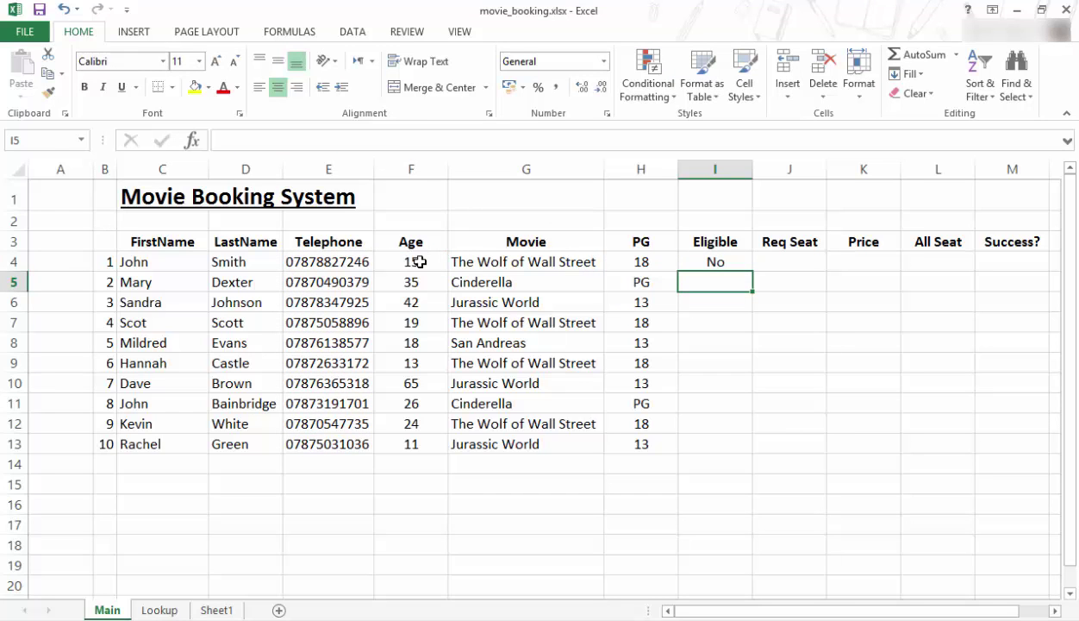
- Copy the Eligible formula from I4 down through I13 and check the PG-rated Cinderella bookings in rows 5 and 11
{"action": "left_click", "coordinate": [701, 260]}
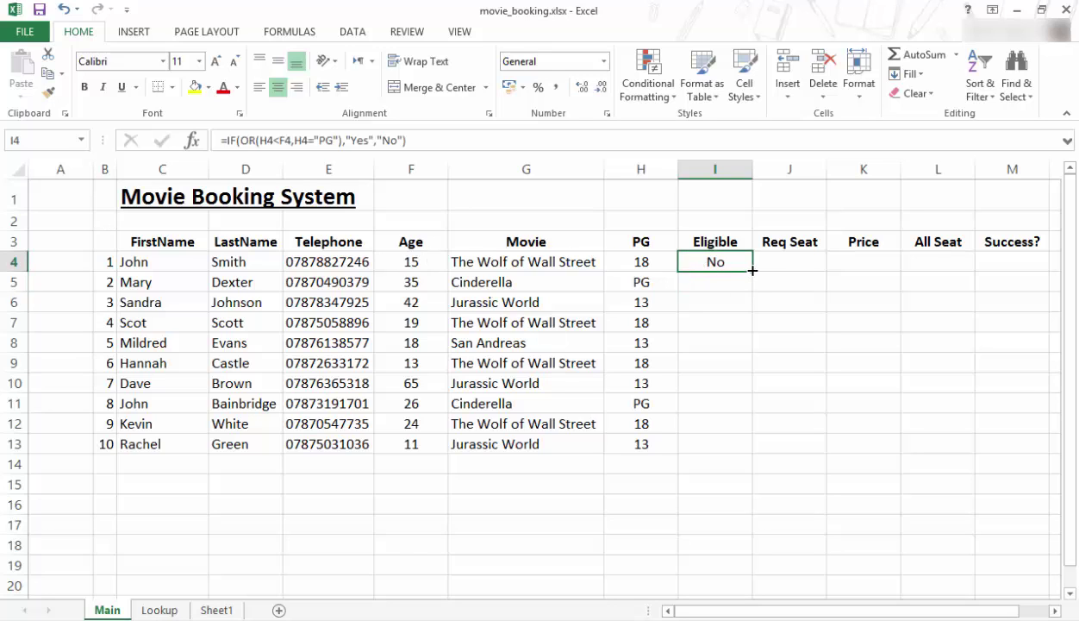
{"action": "left_click_drag", "start_coordinate": [754, 271], "coordinate": [761, 450]}
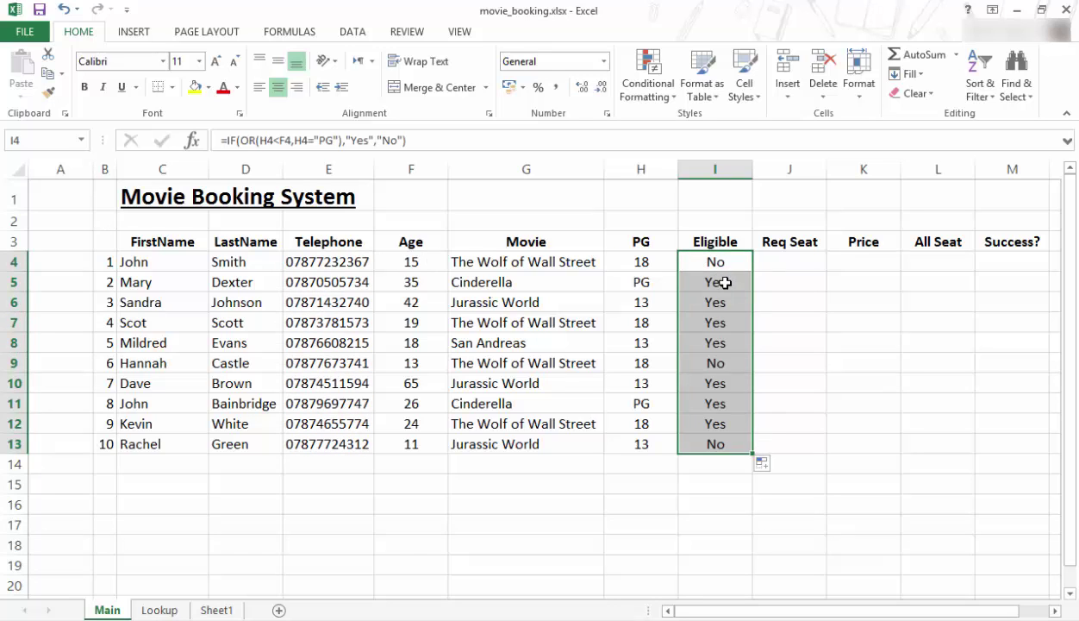
{"action": "left_click", "coordinate": [693, 291]}
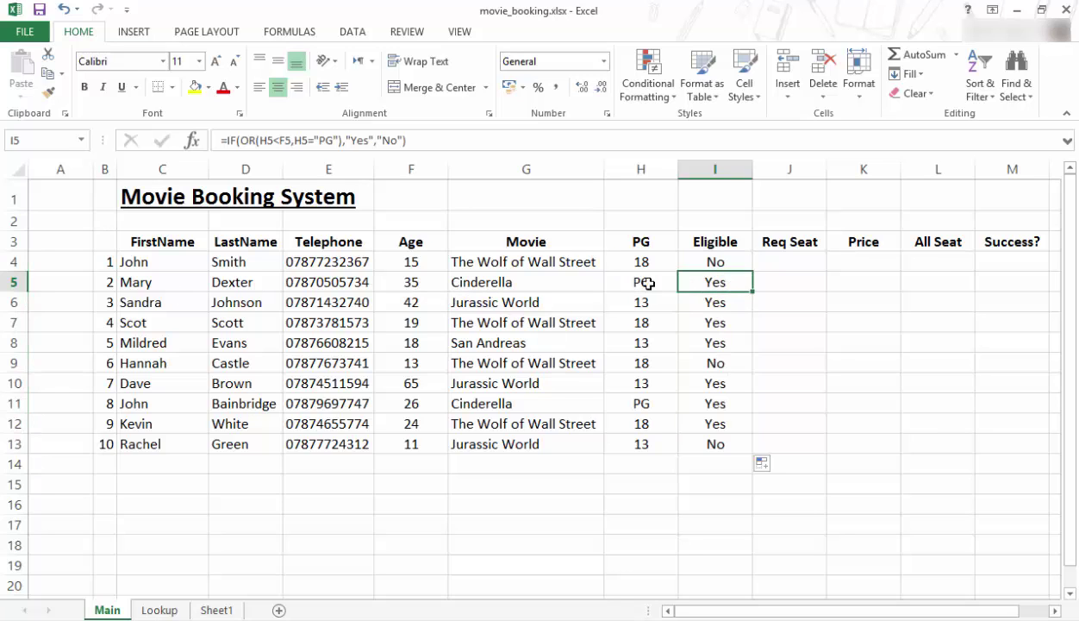
{"action": "left_click", "coordinate": [716, 402]}
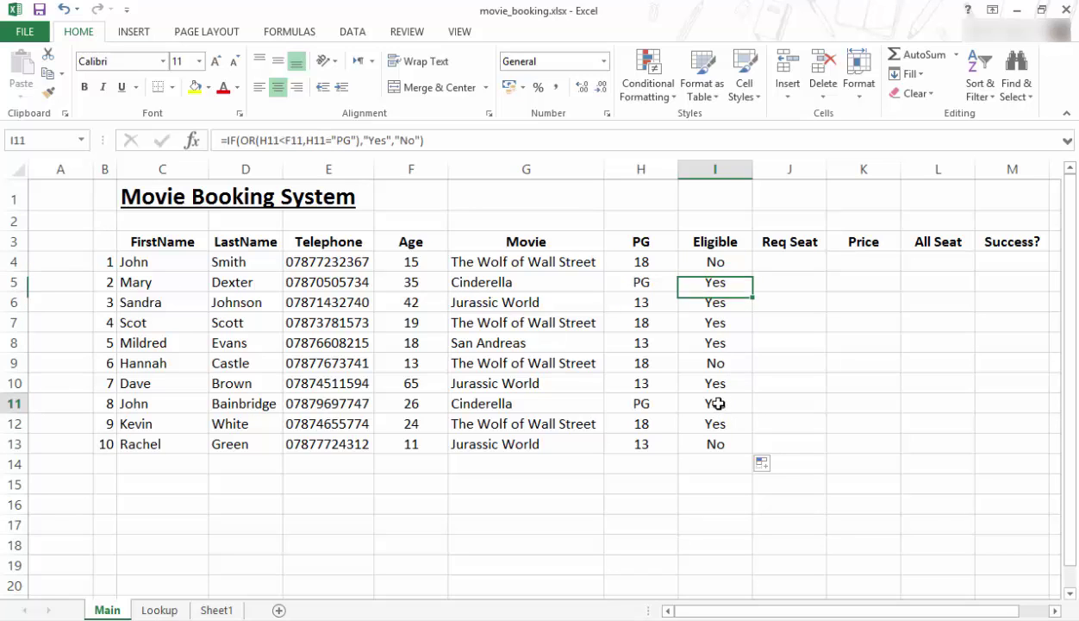